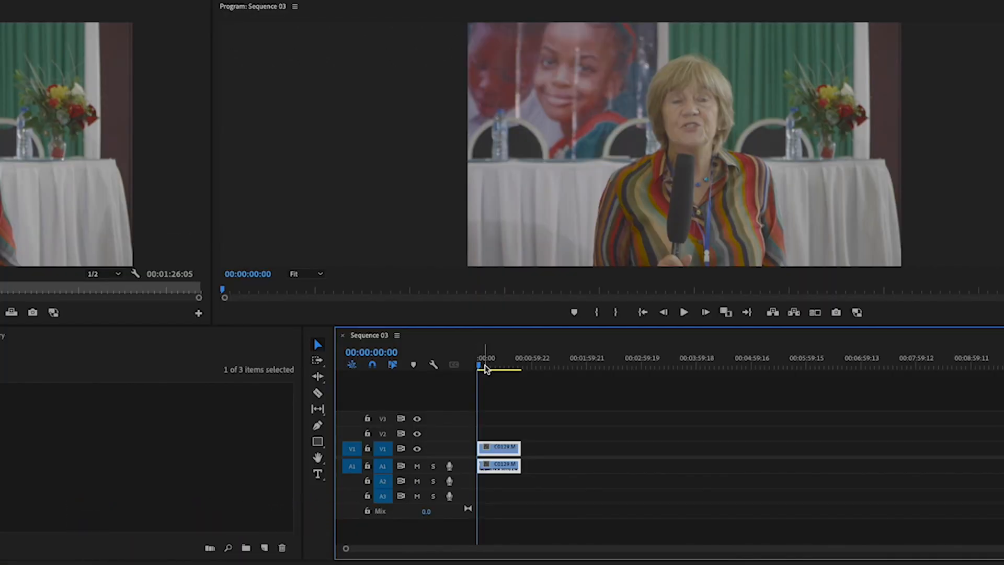
Play the opening seconds of Sequence 03 and return the playhead to the start.
mouse_move(478, 364)
left_mouse_down()
mouse_move(486, 363)
mouse_move(478, 367)
left_mouse_up()
left_click(474, 364)
key("space")
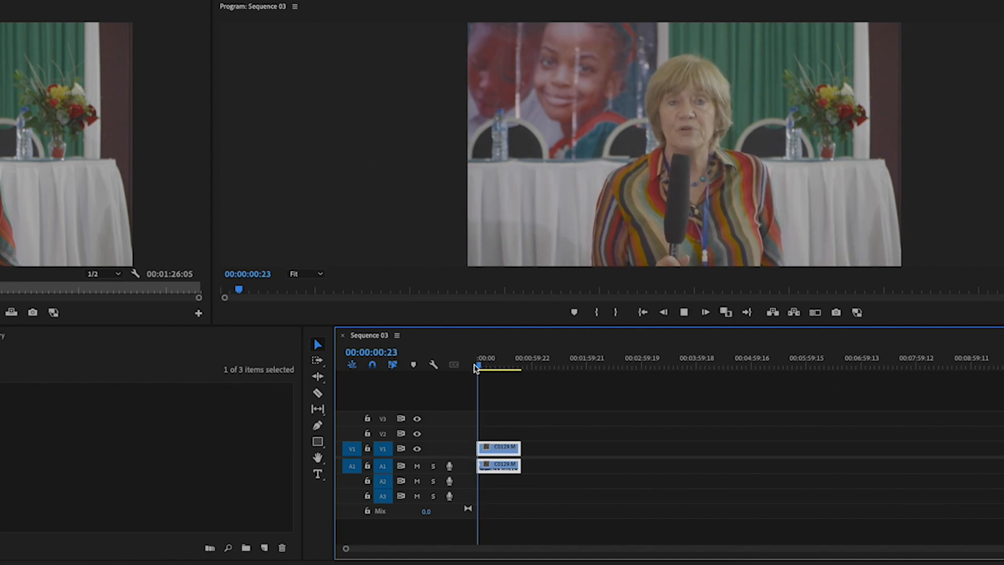
key("space")
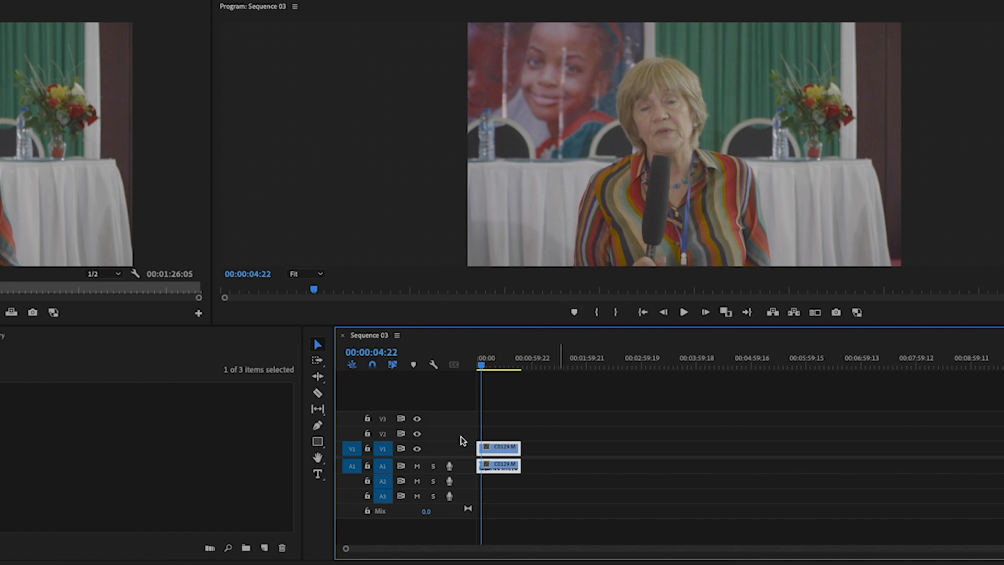
left_click(474, 368)
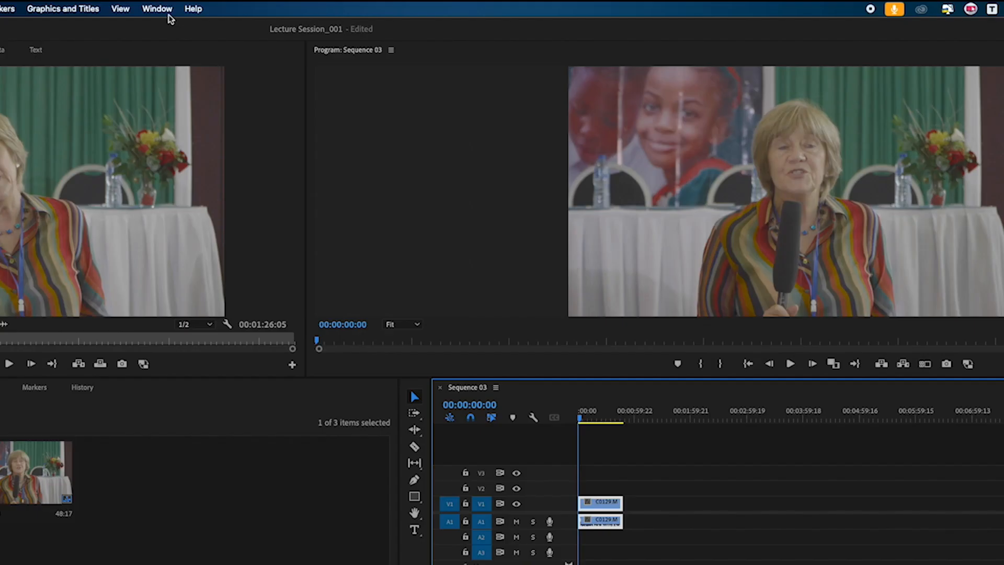
Transcribe Sequence 03 in English using the Audio 1 track, with recognition of different speakers enabled.
left_click(159, 9)
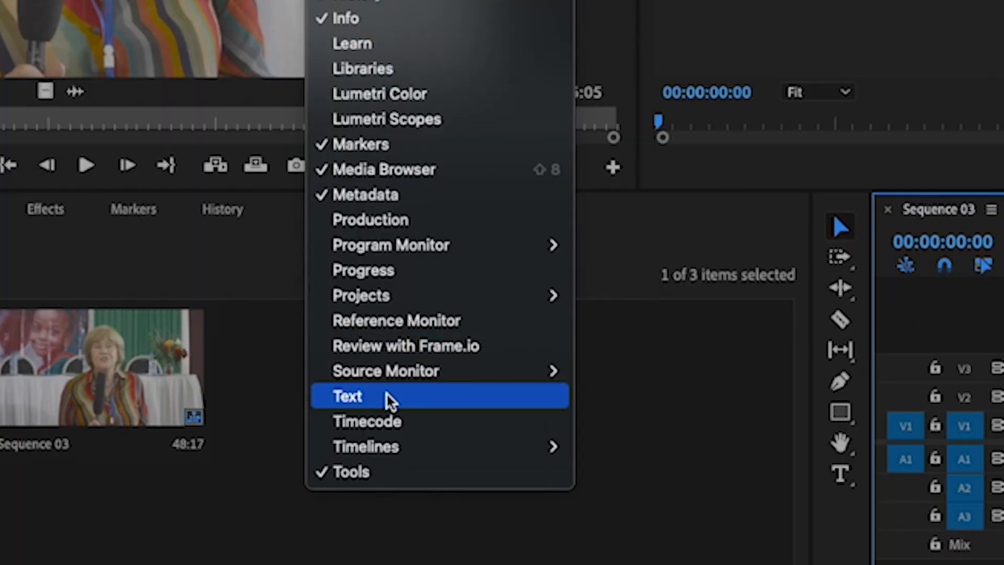
left_click(390, 400)
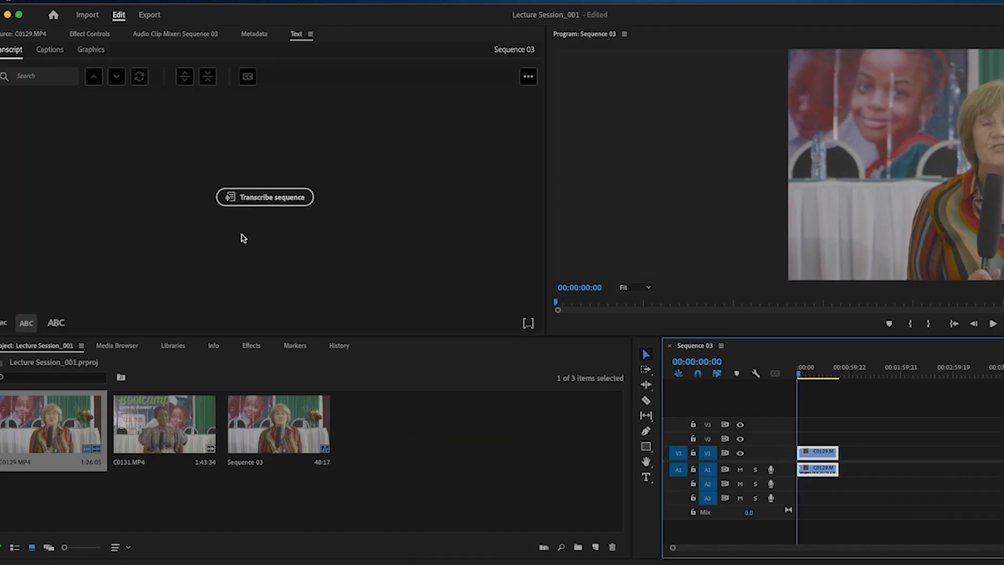
left_click(265, 202)
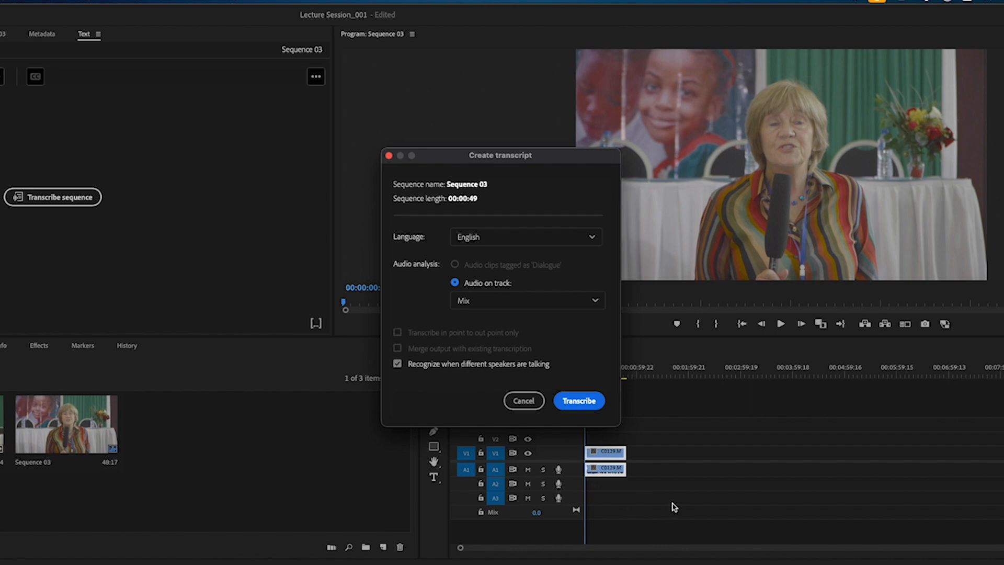
left_click(523, 301)
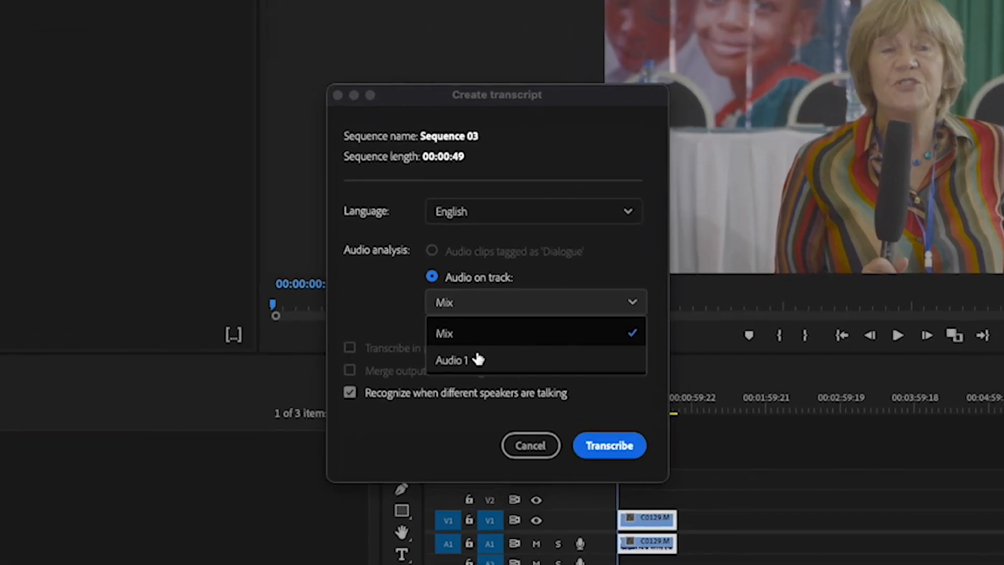
left_click(486, 343)
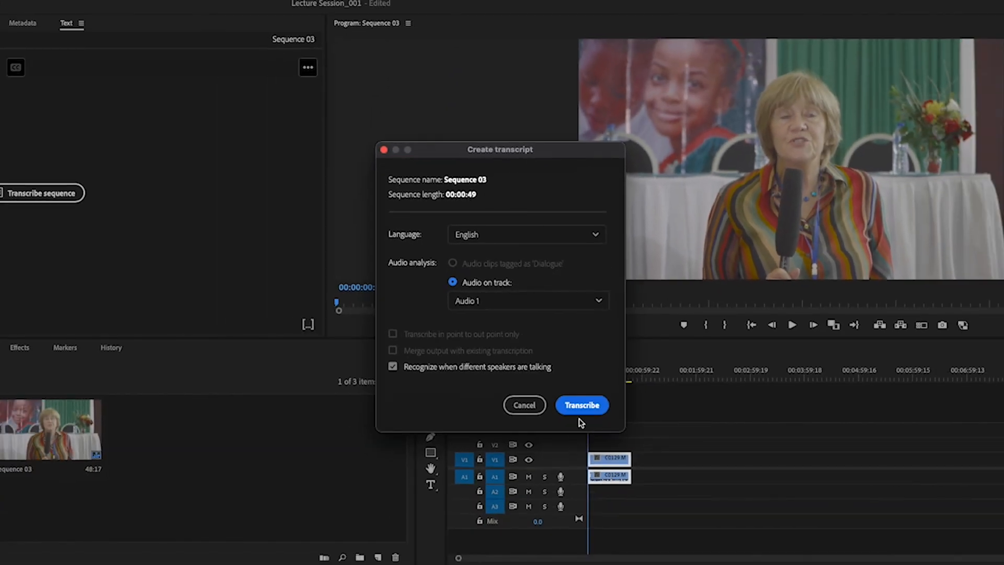
left_click(587, 406)
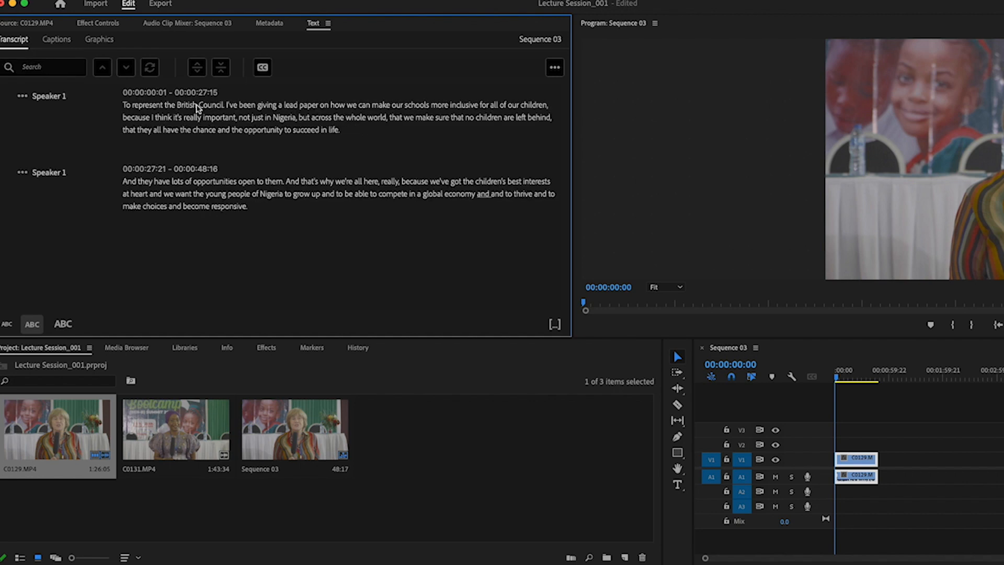
Create captions from the sequence transcript with the Subtitle default preset and double lines.
double_click(148, 110)
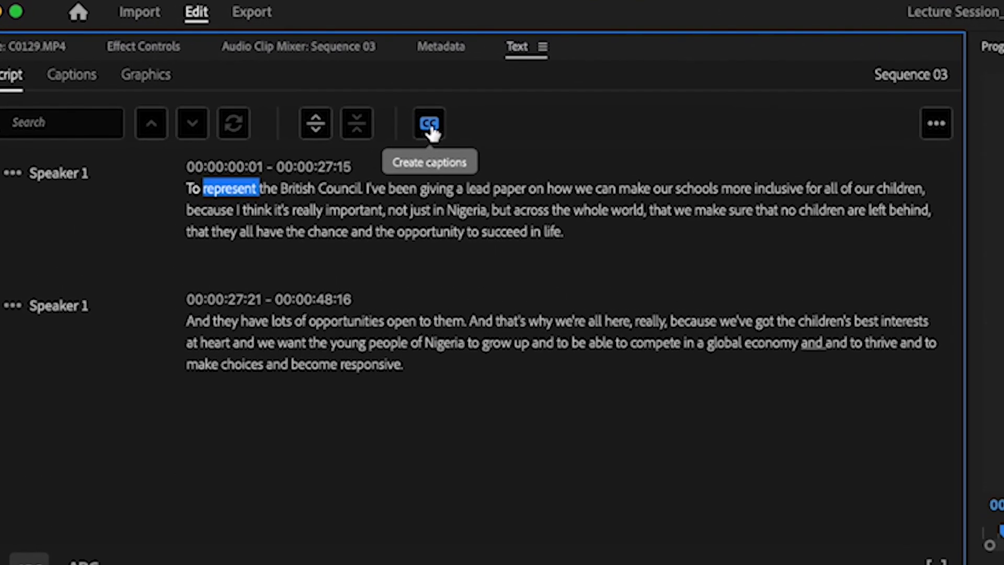
left_click(430, 127)
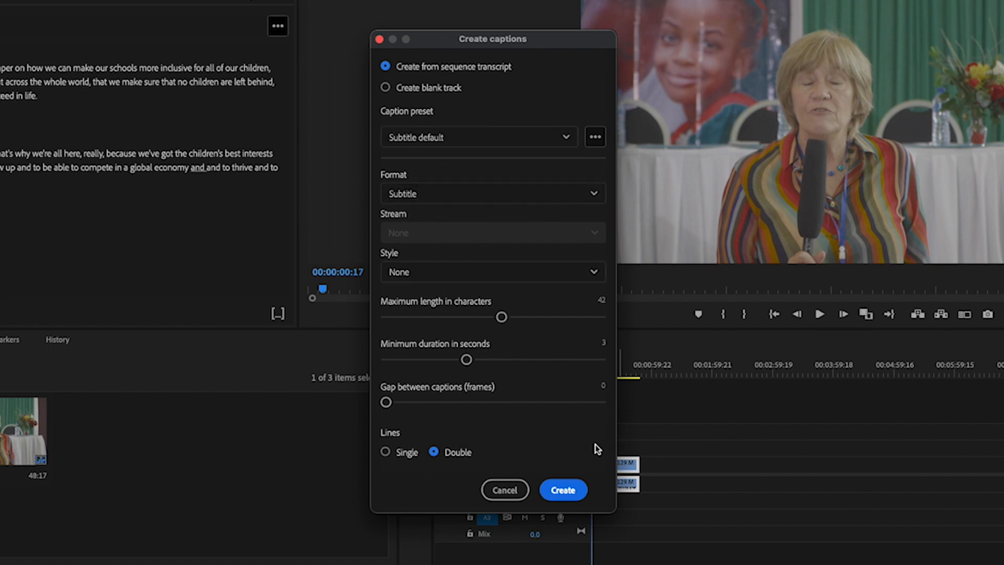
left_click(564, 492)
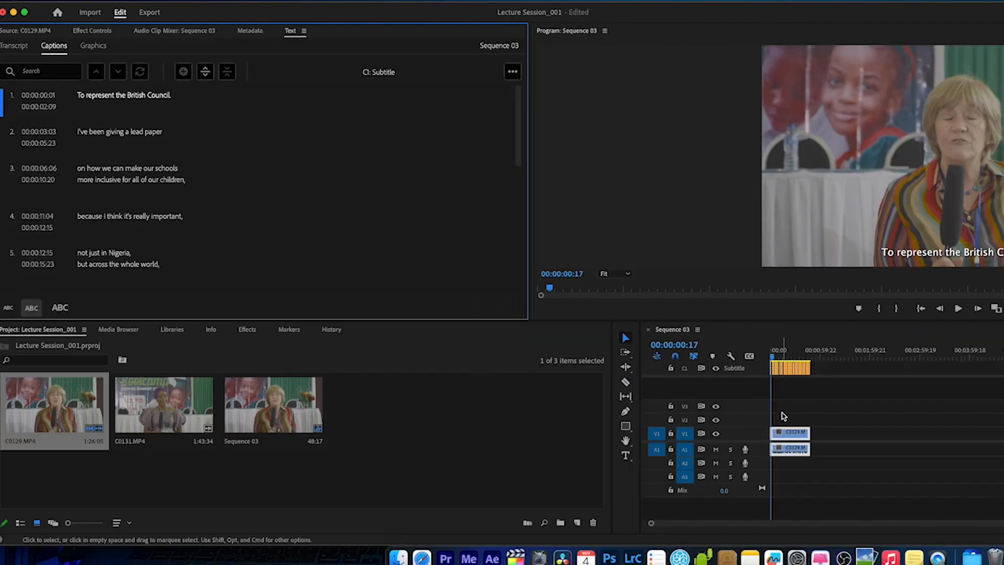
Play the captioned sequence from the start to check the subtitles against the speech.
scroll(774, 413, "up", 5)
left_click(781, 350)
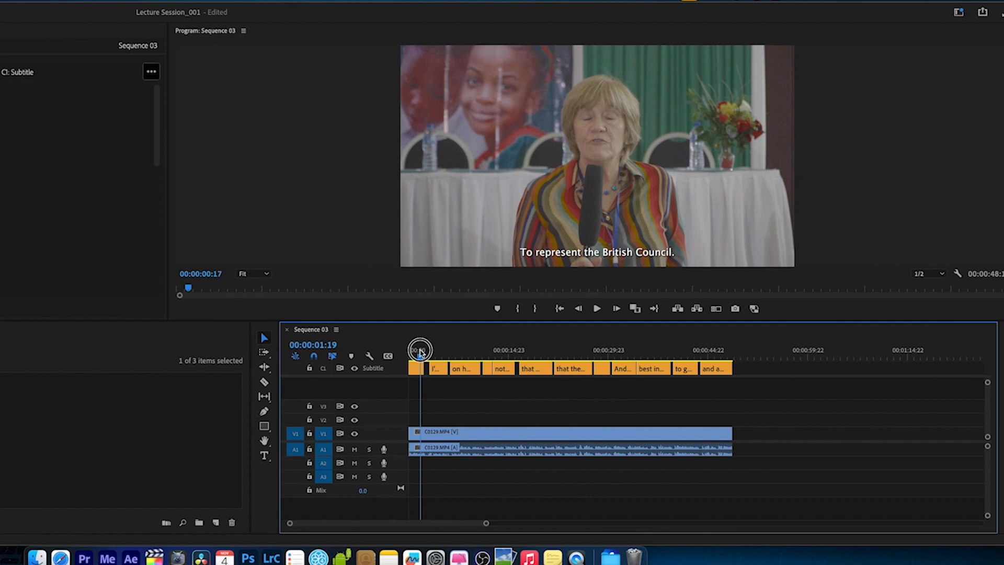
left_click_drag(420, 352, 411, 352)
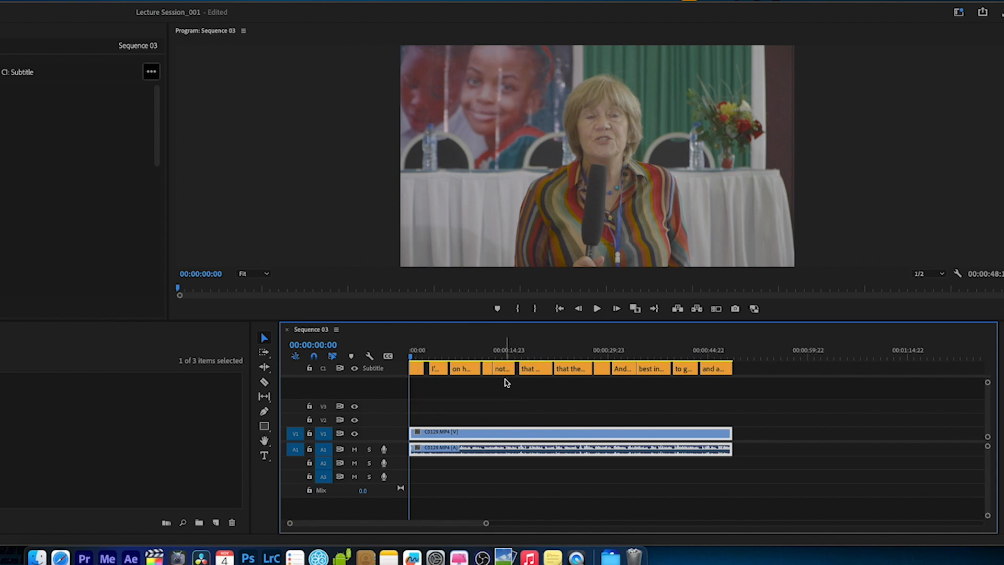
key("space")
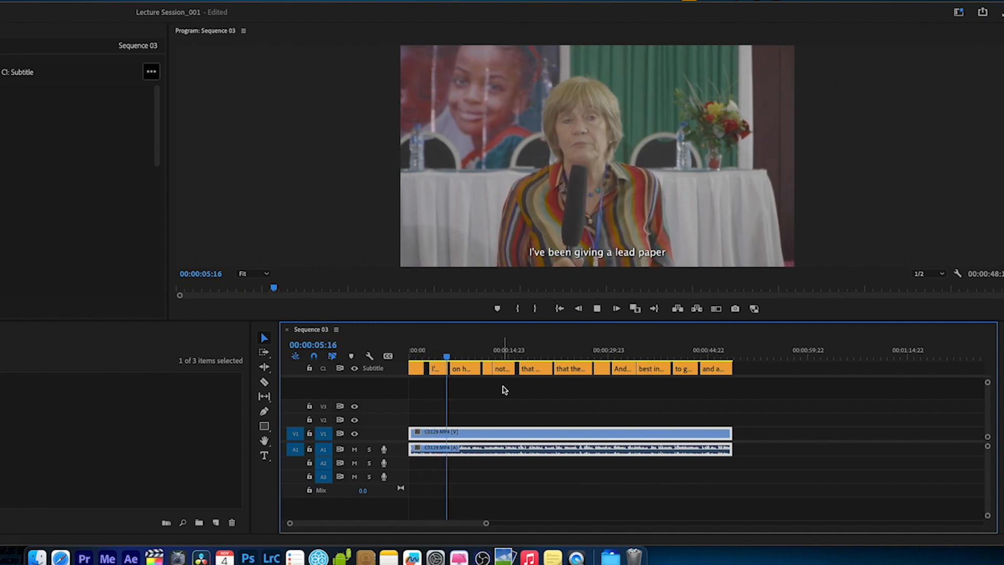
key("space")
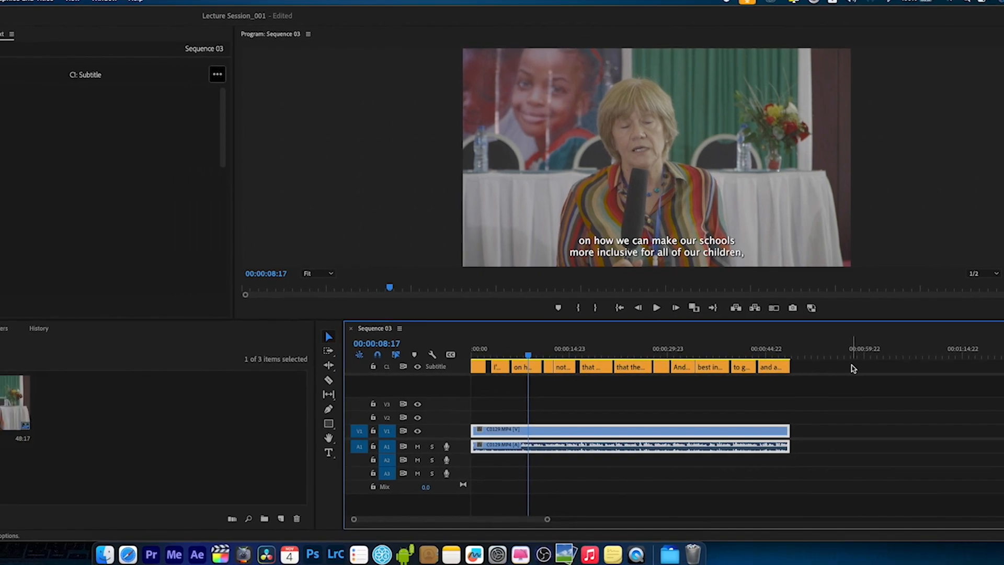
Show the Essential Graphics panel and widen the timeline area across the project and tools space.
left_click(211, 5)
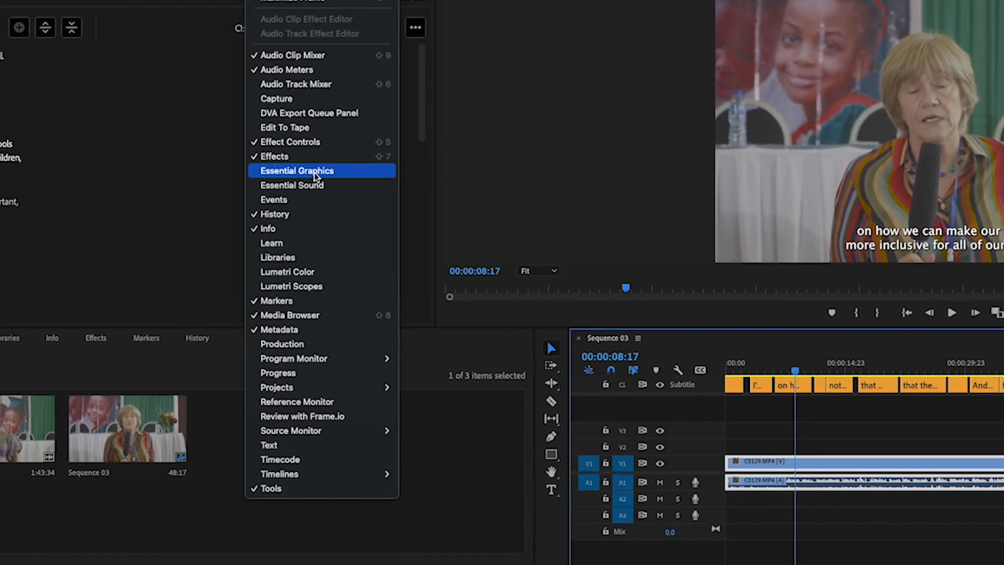
left_click(316, 172)
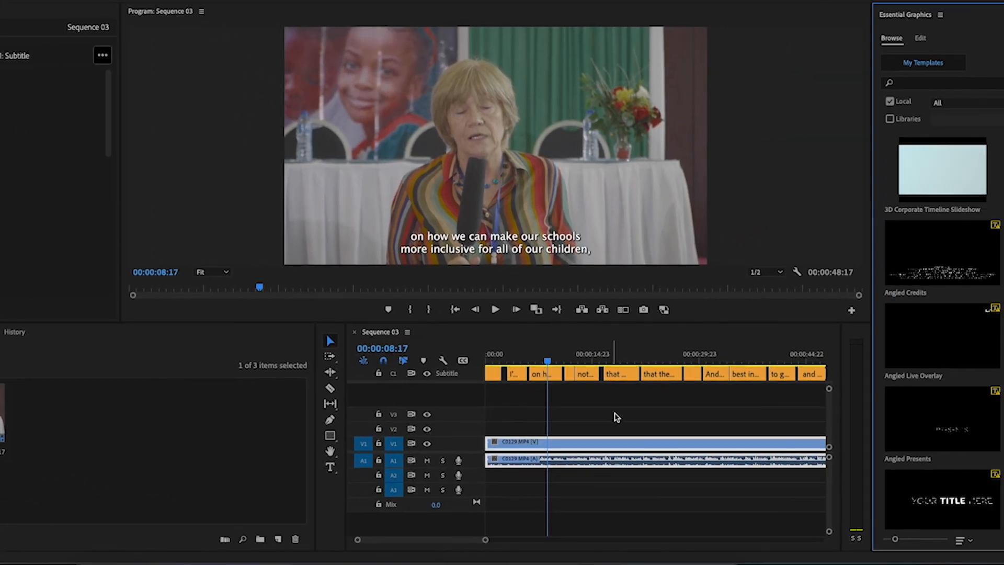
scroll(616, 414, "down", 5)
scroll(616, 414, "up", 5)
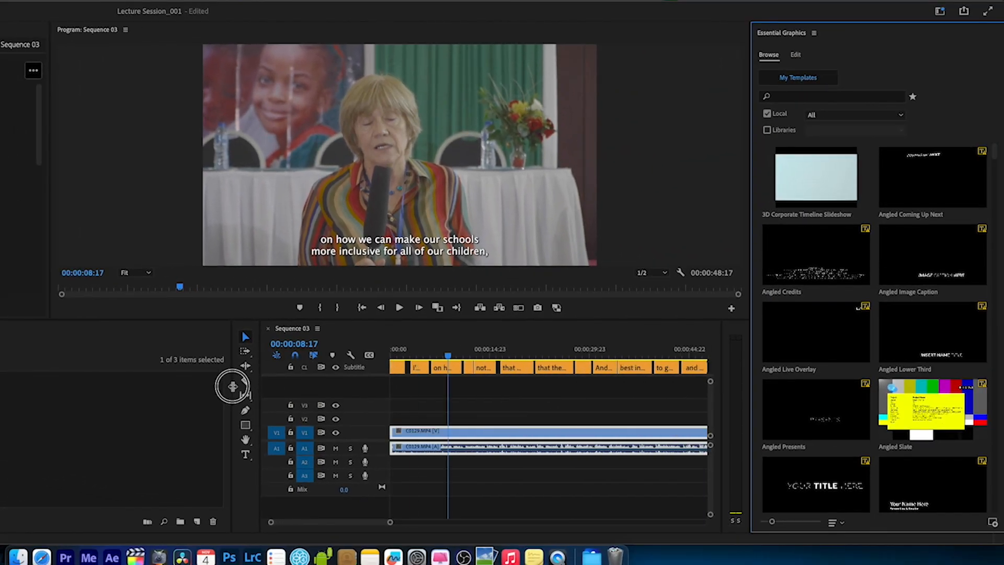
left_click_drag(233, 386, 2, 377)
left_click_drag(258, 375, 2, 361)
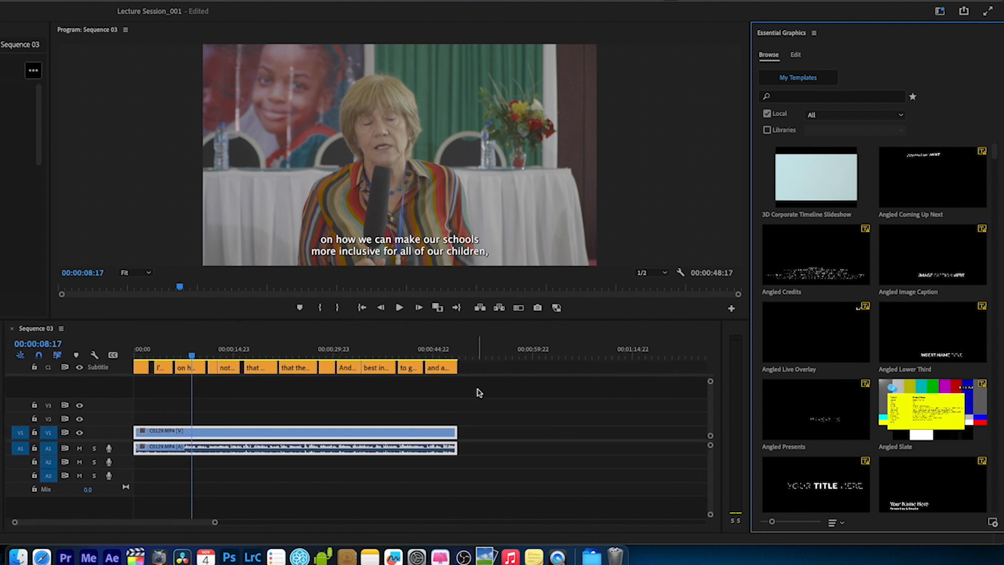
Select all captions, display the safe margins in the program view, and set the captions' vertical position to -25.
left_click_drag(490, 364, 113, 361)
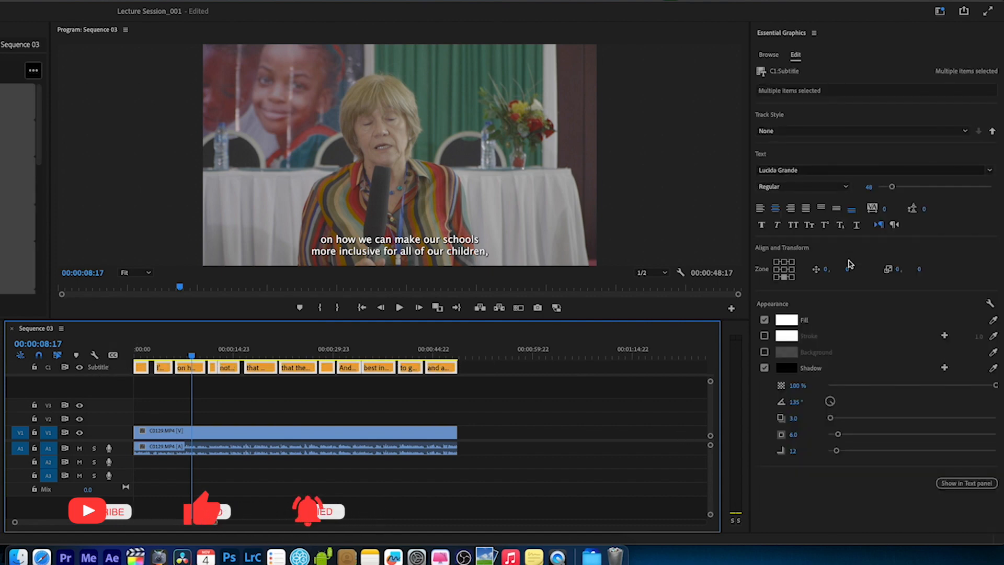
left_click_drag(850, 265, 790, 262)
right_click(537, 166)
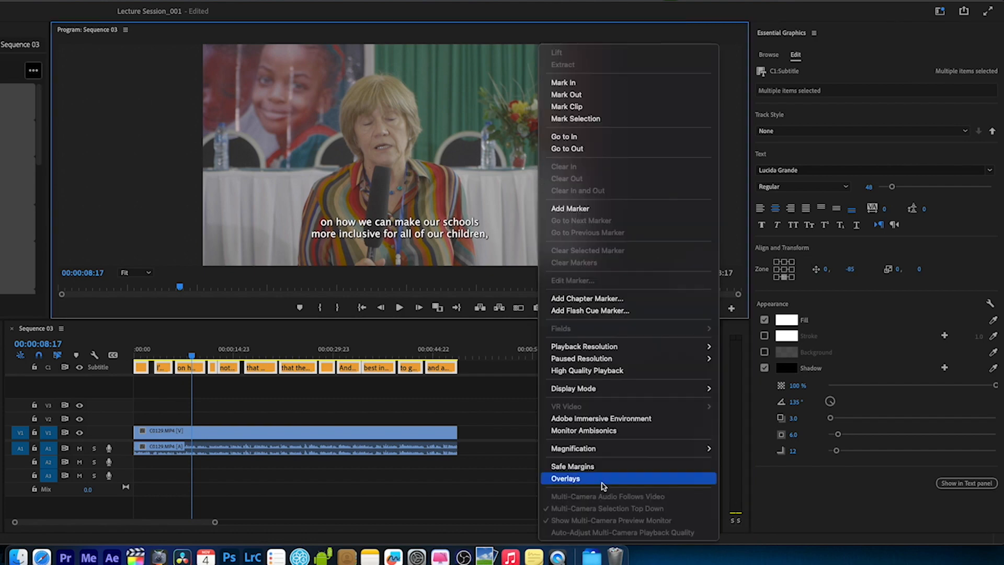
left_click(599, 466)
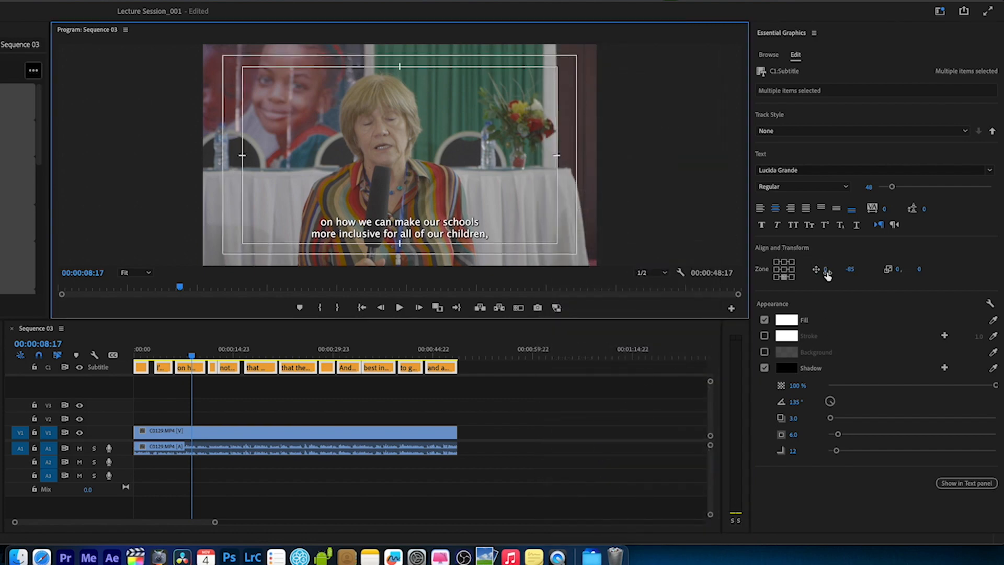
left_click_drag(852, 273, 893, 279)
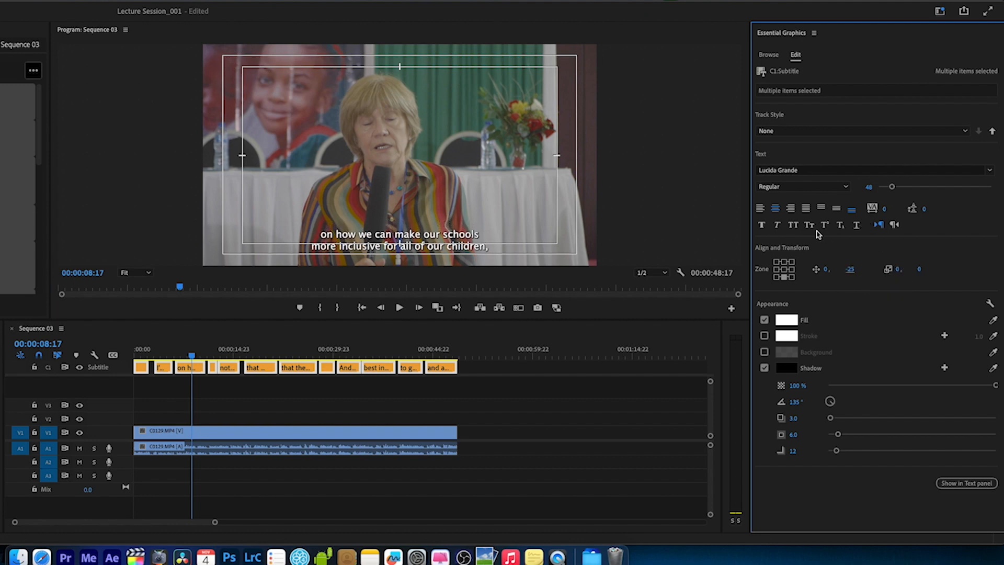
Change the font of all captions to Big Caslon Medium and set their tracking to 24.
left_click(801, 169)
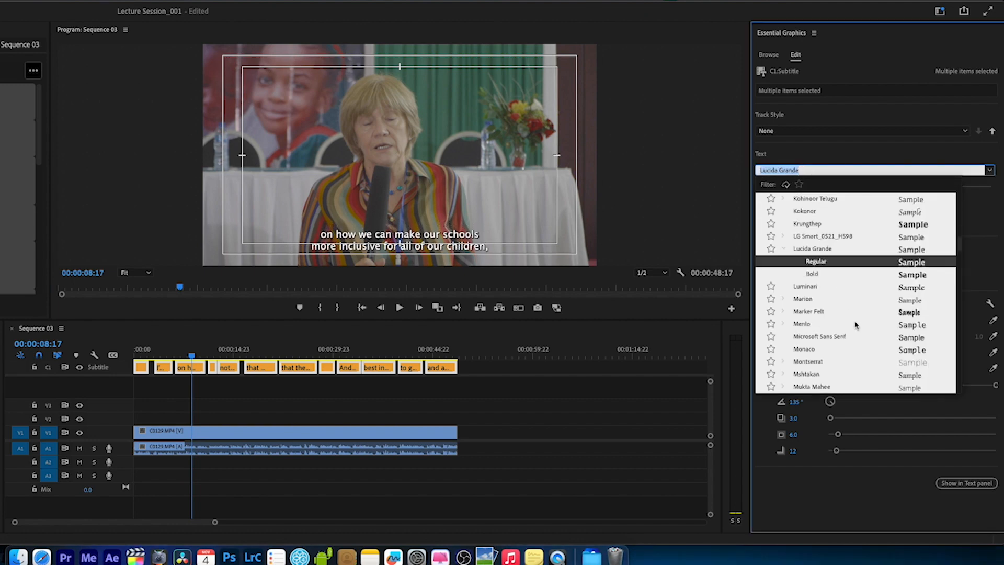
scroll(856, 324, "up", 10)
scroll(876, 321, "up", 5)
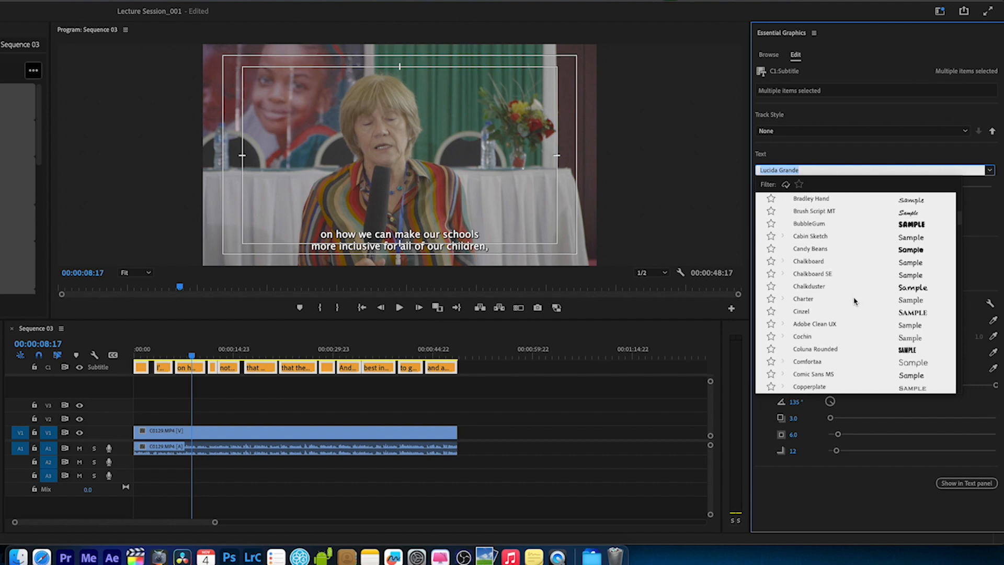
scroll(819, 308, "up", 10)
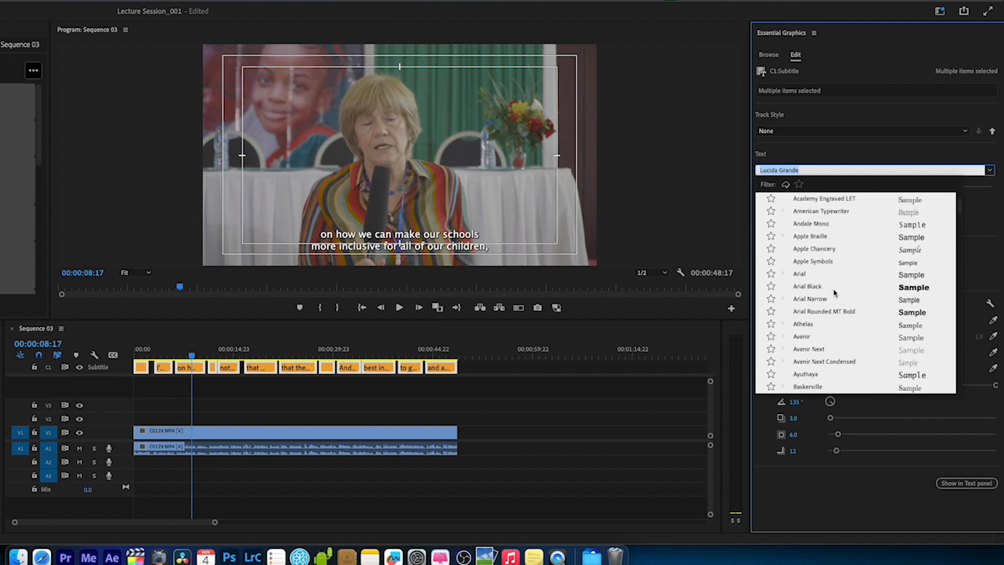
scroll(829, 321, "down", 7)
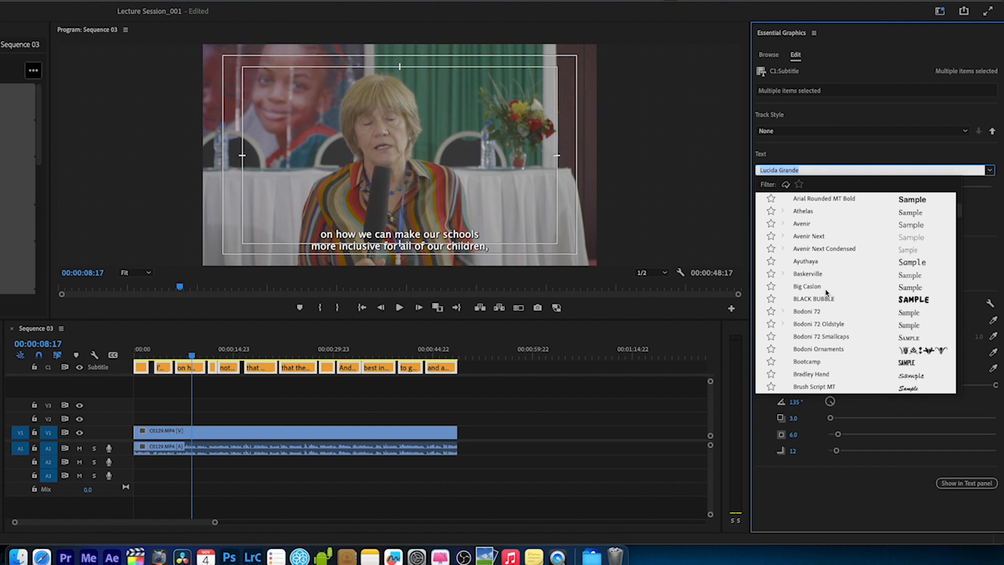
left_click(817, 287)
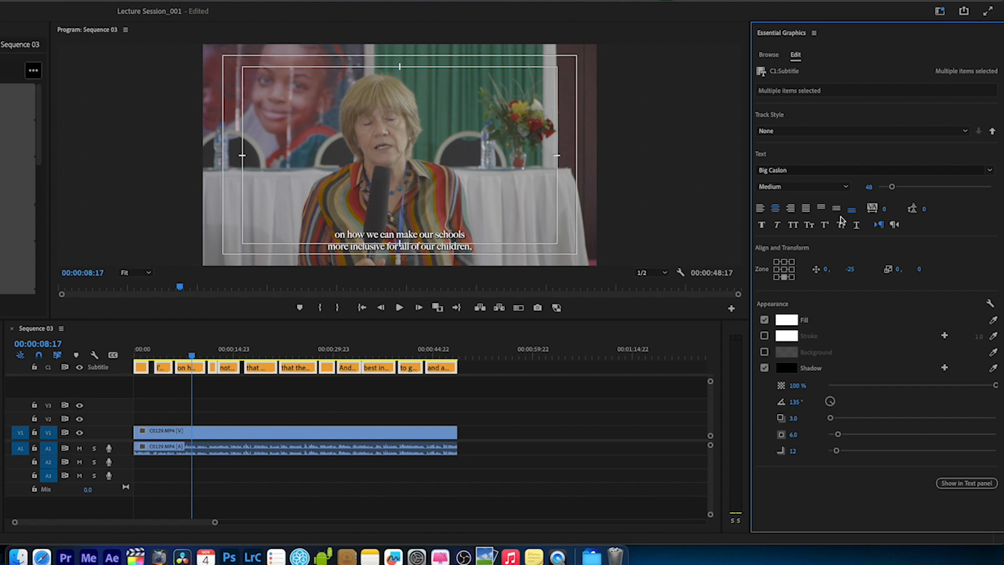
left_click_drag(884, 208, 893, 209)
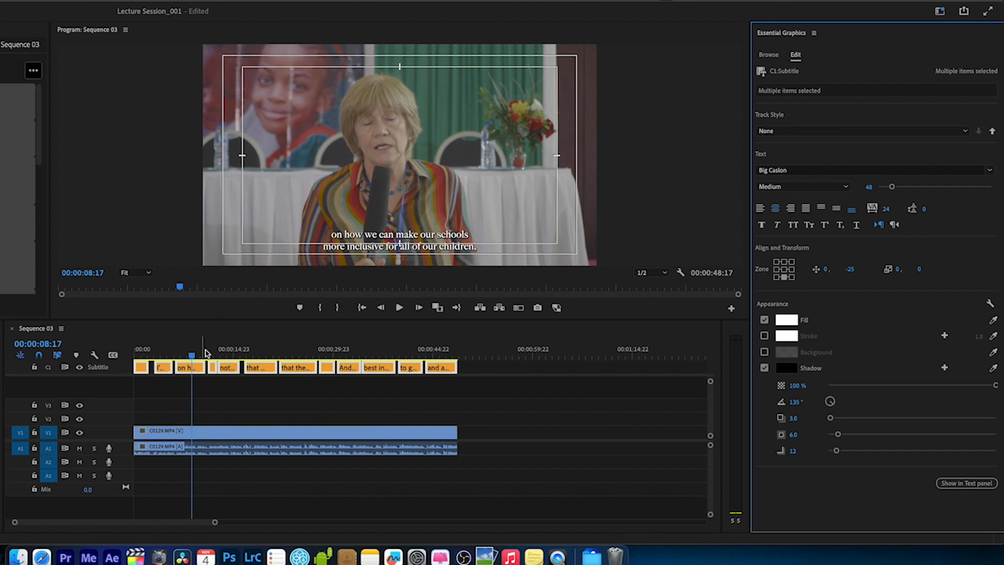
Try a background behind all captions, previewing it with the playhead at 00:00:32:22.
left_click_drag(213, 354, 353, 355)
left_click_drag(491, 373, 125, 377)
left_click(764, 353)
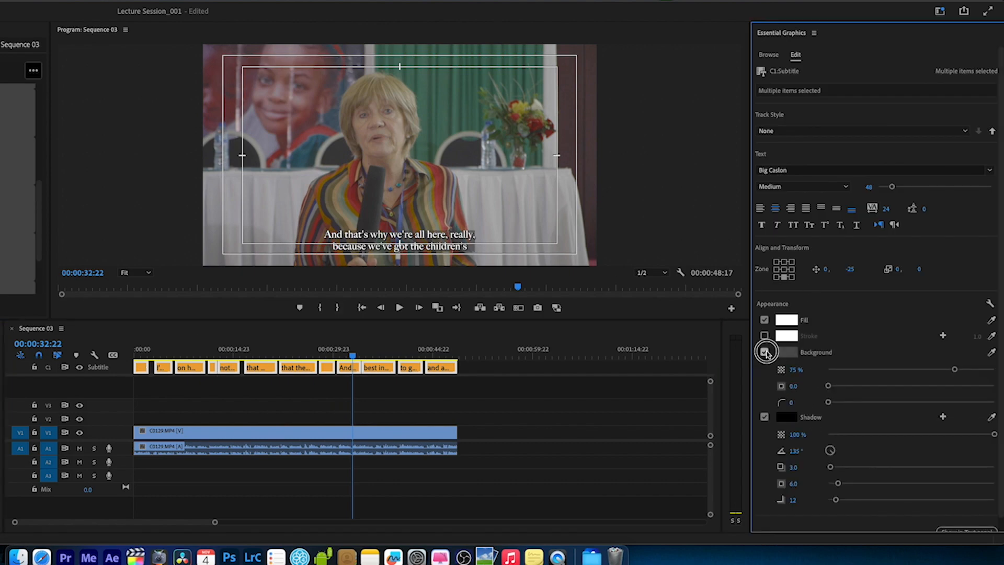
left_click(765, 352)
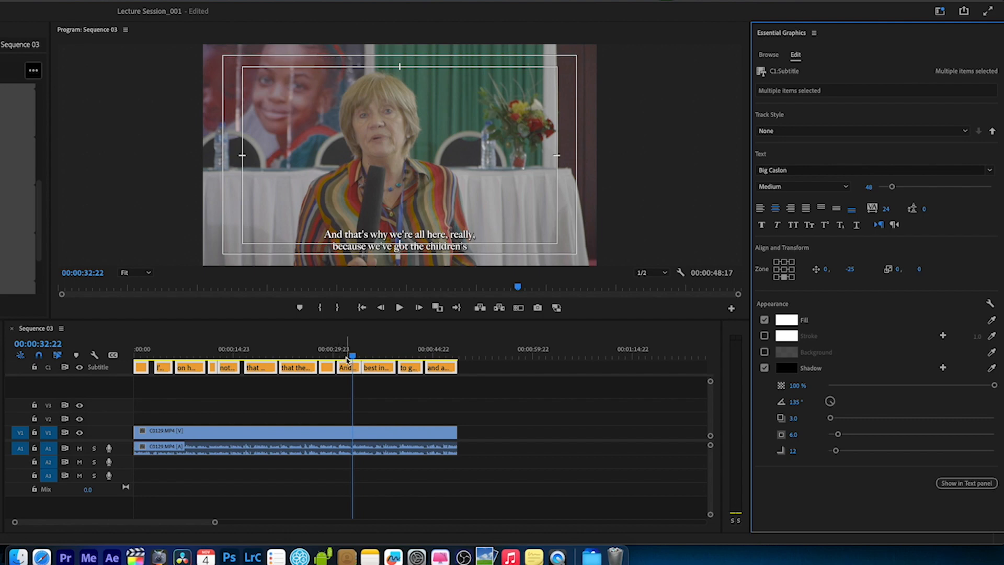
Hide the safe margins in the program view.
right_click(475, 181)
left_click(506, 467)
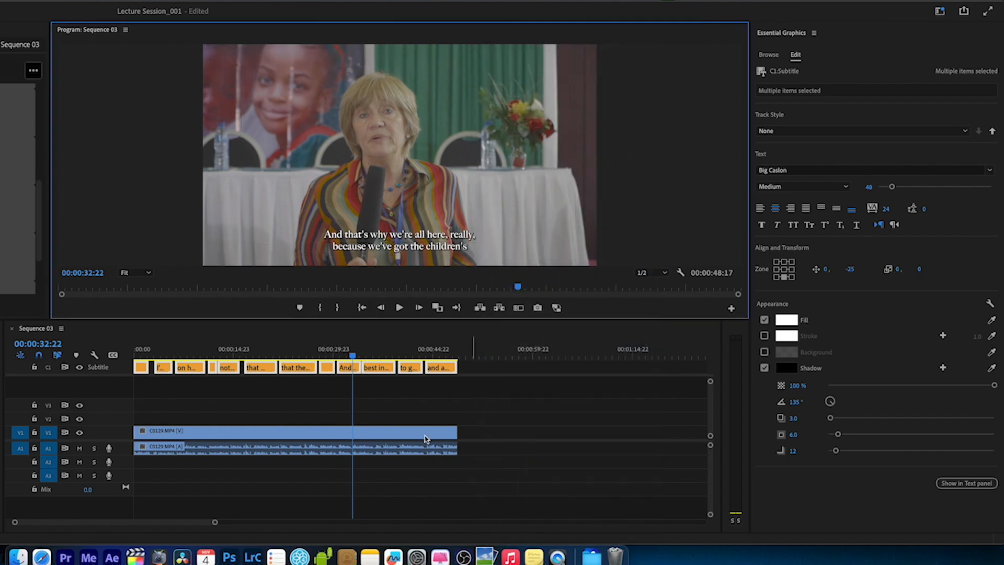